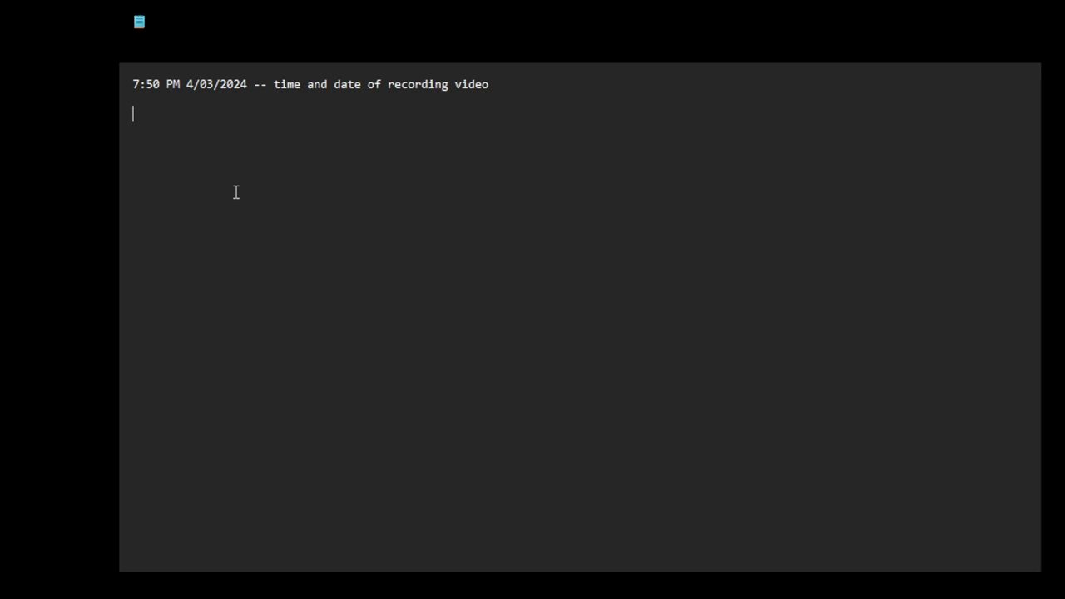
- Write the line "coming to terms with my own humanity" below the recording date line
{"action": "type", "text": "coming to terms"}
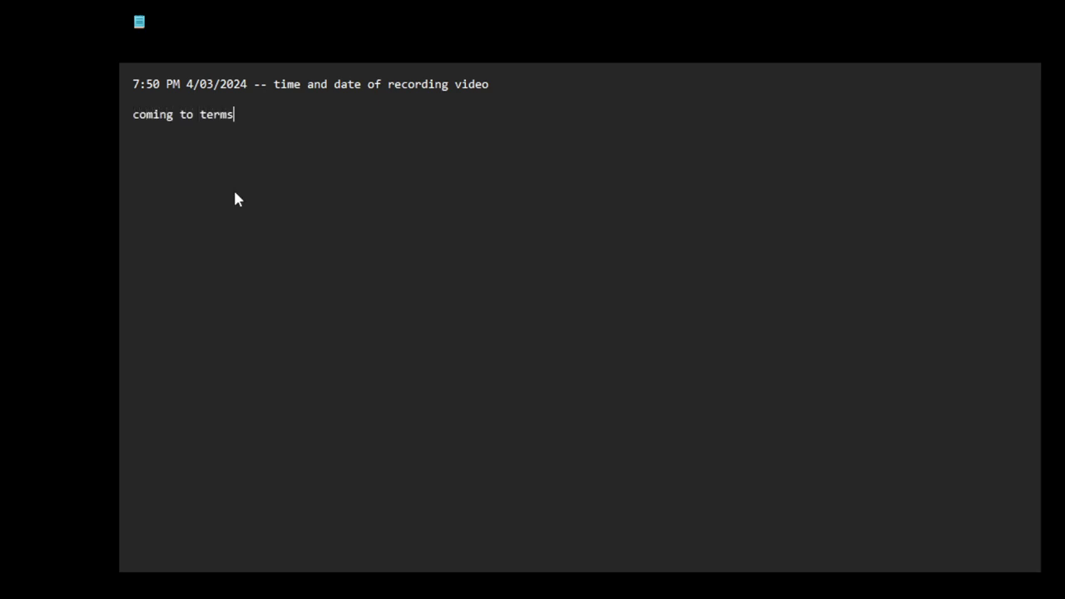
{"action": "type", "text": " with my own hu"}
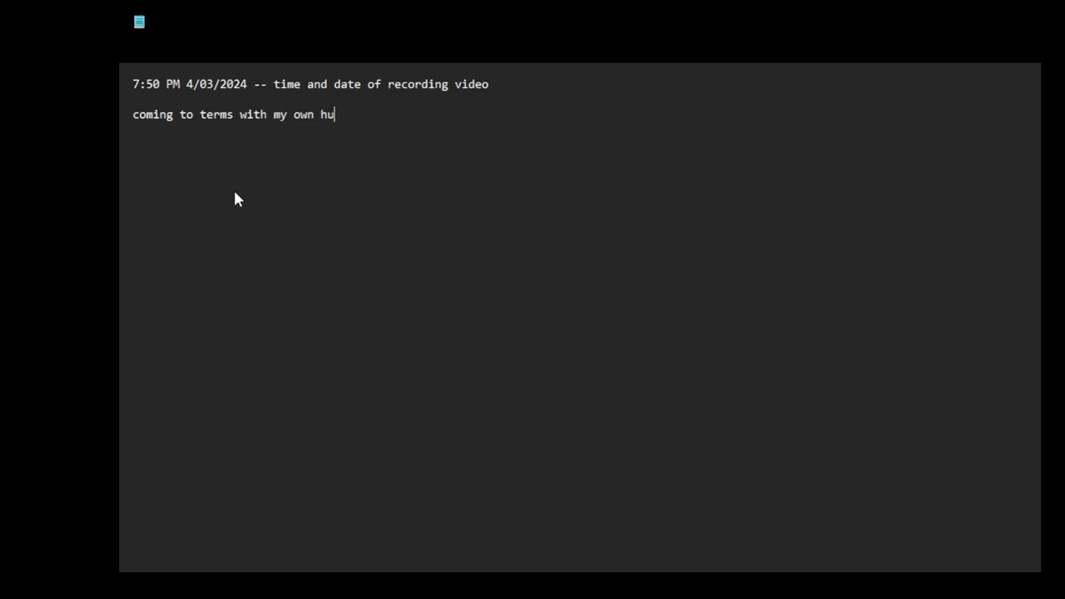
{"action": "type", "text": "manity"}
{"action": "key", "text": "Return"}
- Add the line "i don't care about aliens, or angels or demons" followed by a blank line
{"action": "type", "text": "i don't car"}
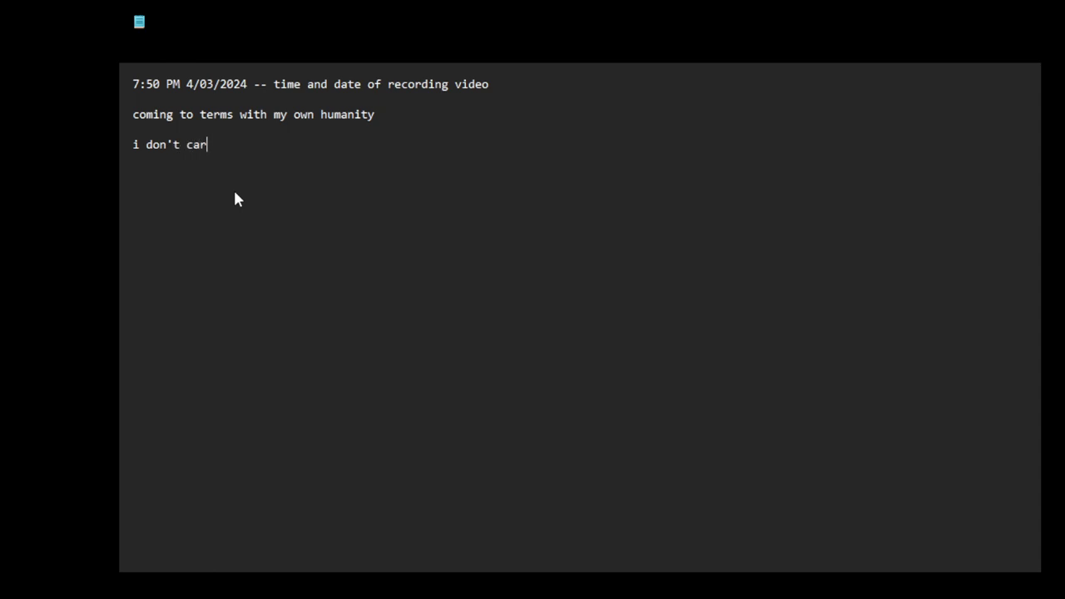
{"action": "type", "text": "e about aliens, "}
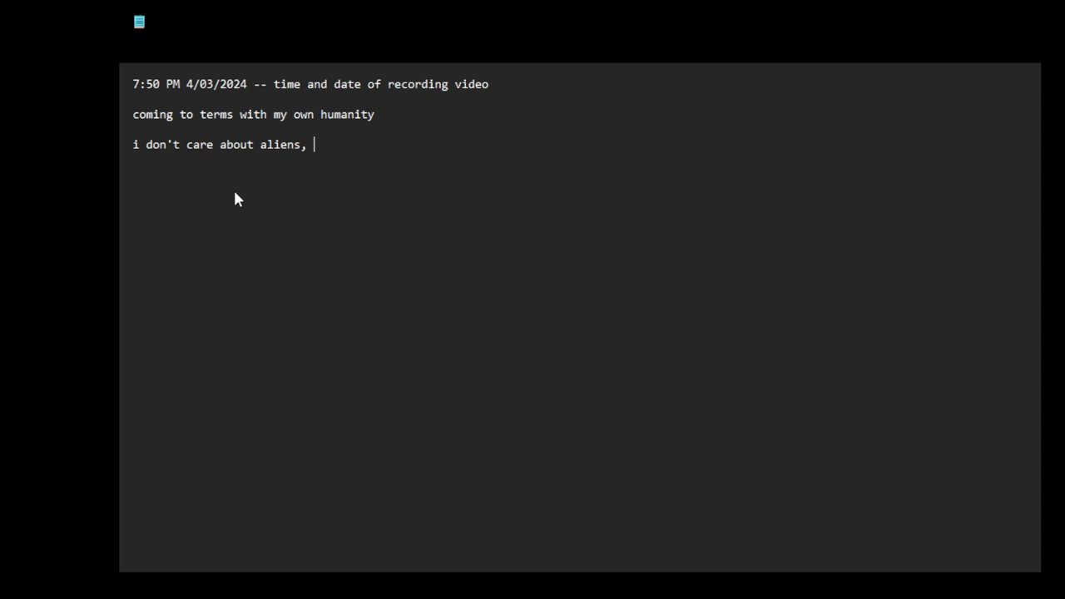
{"action": "type", "text": "or angels or demons"}
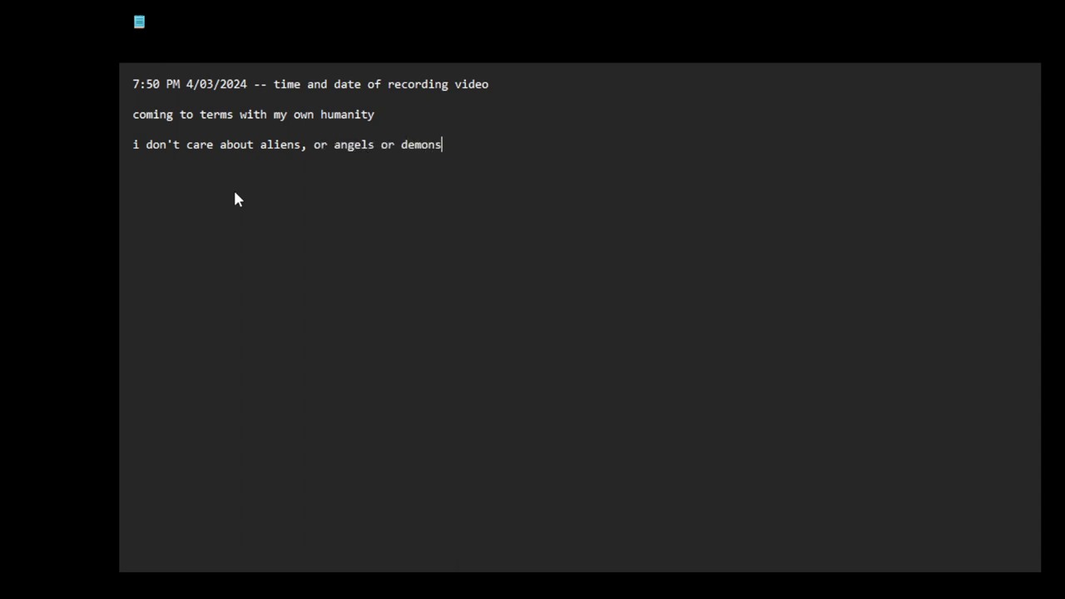
{"action": "key", "text": "Return"}
{"action": "key", "text": "Return"}
- Add the separate lines "it really doesn't matter" and "i am human", with a blank line after each
{"action": "type", "text": "it really doesn't matter"}
{"action": "key", "text": "Return"}
{"action": "key", "text": "Return"}
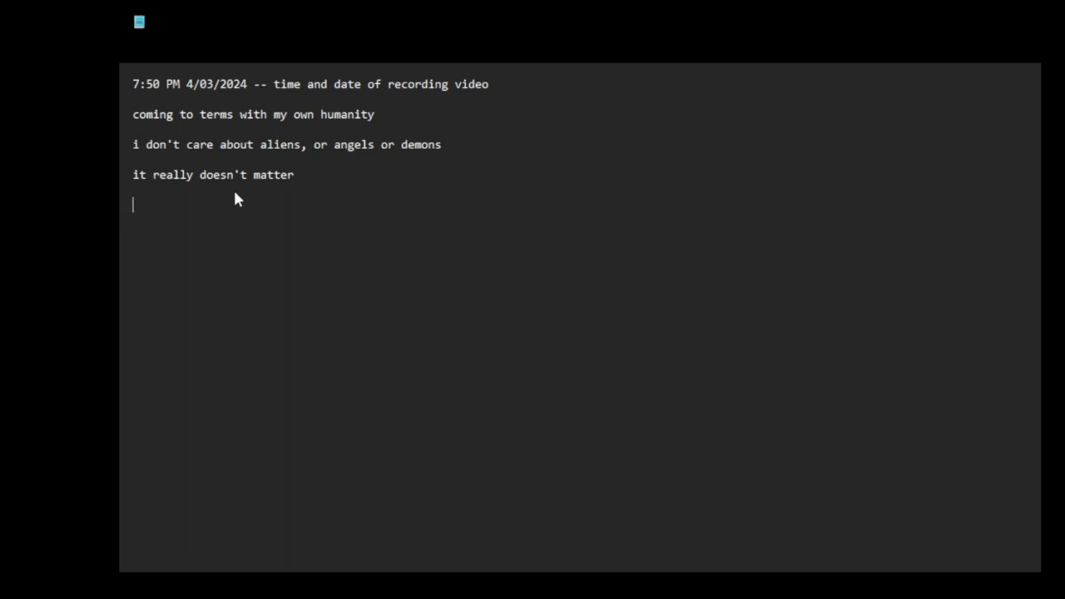
{"action": "type", "text": "i am human"}
{"action": "key", "text": "Return"}
{"action": "key", "text": "Return"}
- Add the line "being humans, means, there are beings who are more intelligent, more consciously aware, of reality than me"
{"action": "type", "text": "bein"}
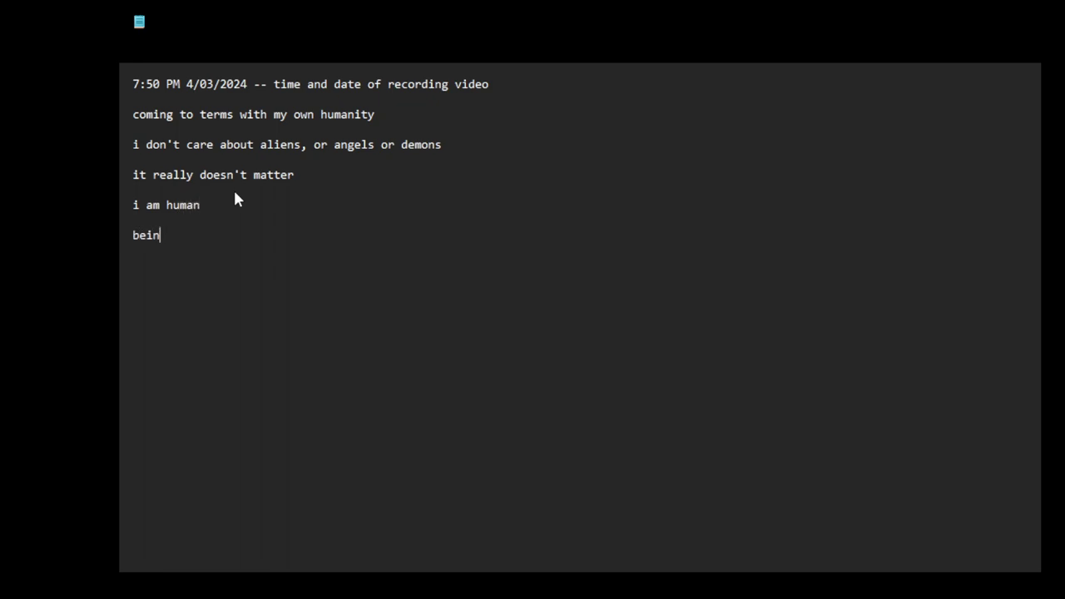
{"action": "type", "text": "g humans, means, the"}
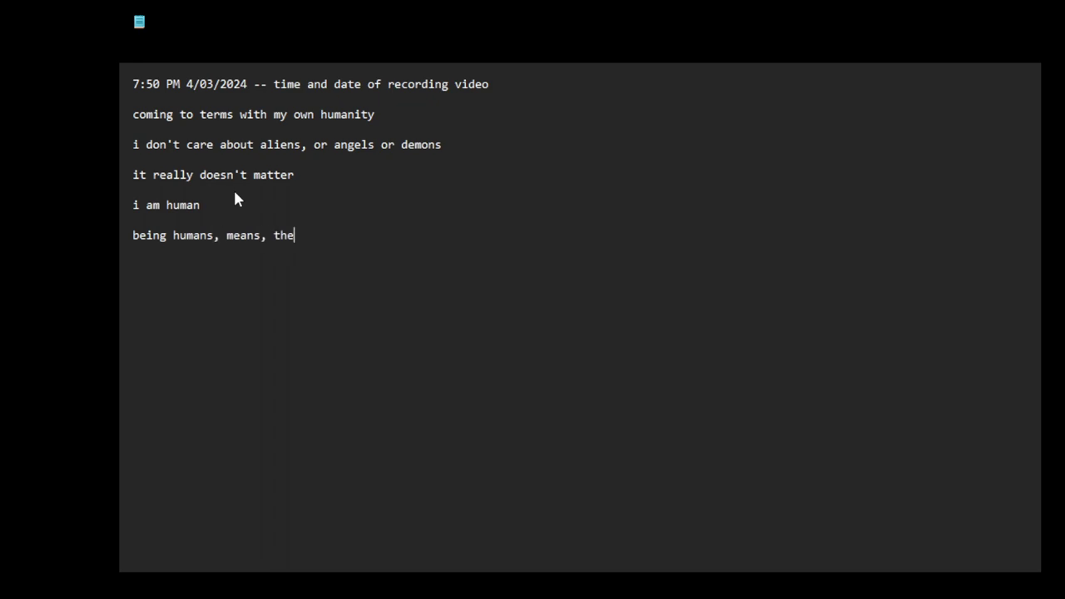
{"action": "type", "text": "re are beings who are "}
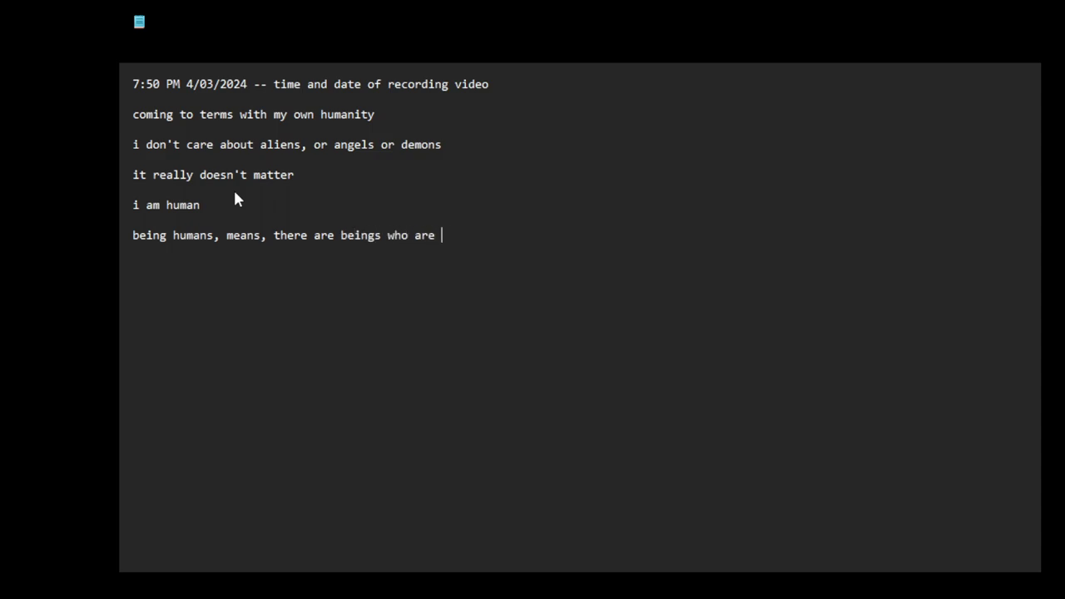
{"action": "type", "text": "more intelligent, more "}
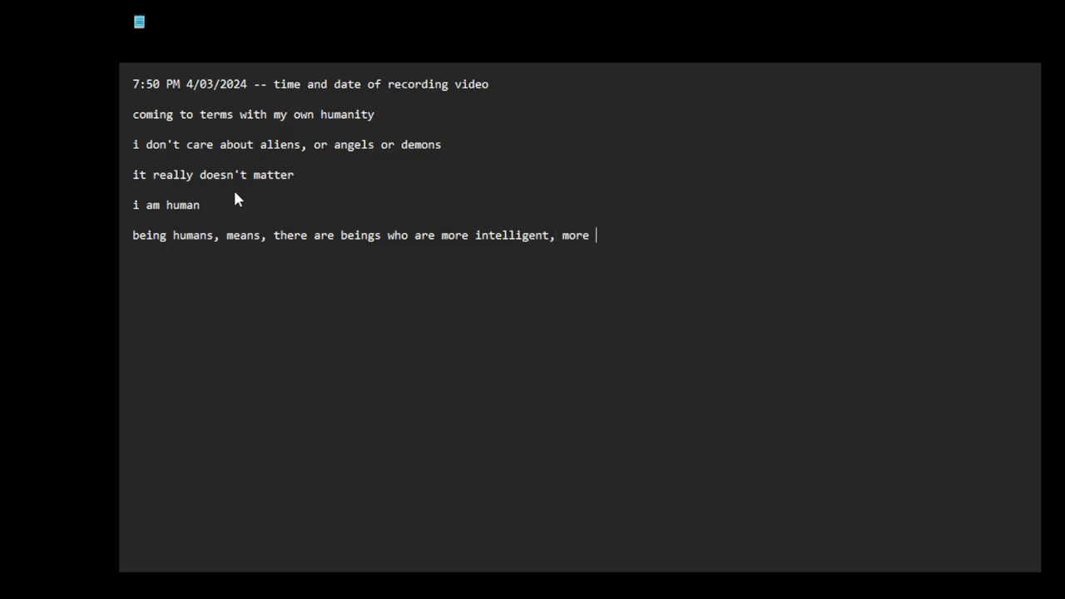
{"action": "type", "text": "consciously aware"}
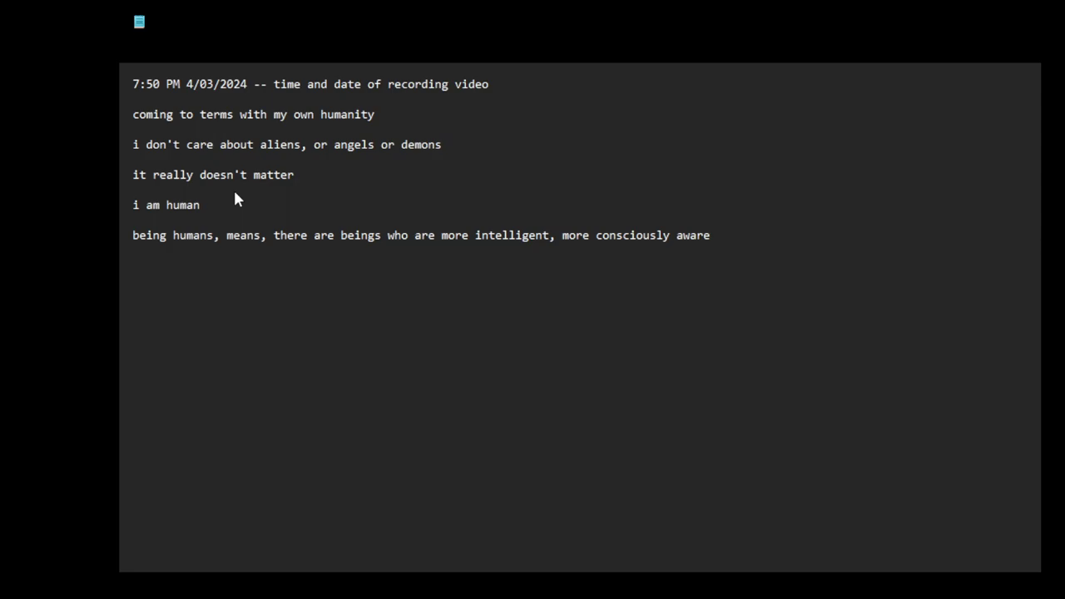
{"action": "type", "text": ", of reality than me"}
{"action": "key", "text": "Return"}
{"action": "key", "text": "Return"}
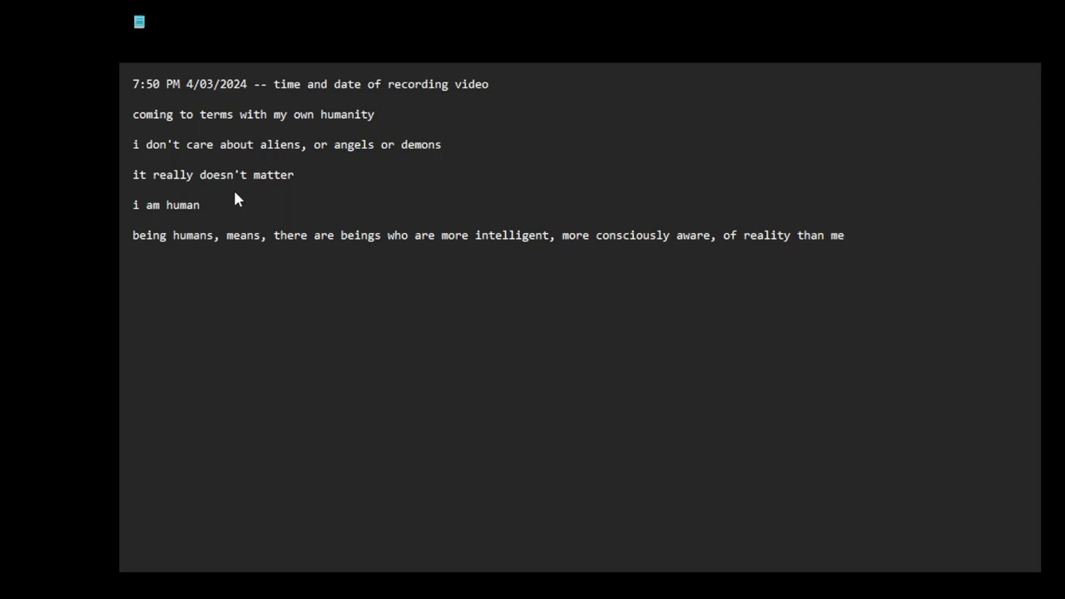
- Correct "humans" to "human" in the line about more intelligent beings, and return to the empty line below
{"action": "left_click", "coordinate": [213, 236]}
{"action": "key", "text": "BackSpace"}
{"action": "left_click", "coordinate": [161, 259]}
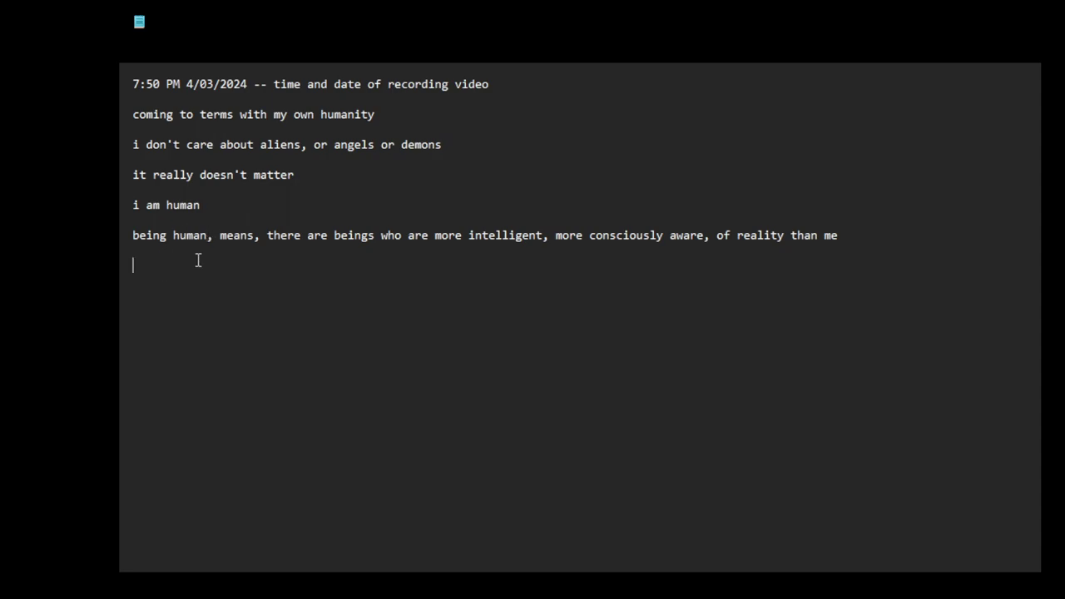
- Add the line "being human, means, i am part of an interconnected system" followed by a blank line
{"action": "type", "text": "being human, means, i am part of an int"}
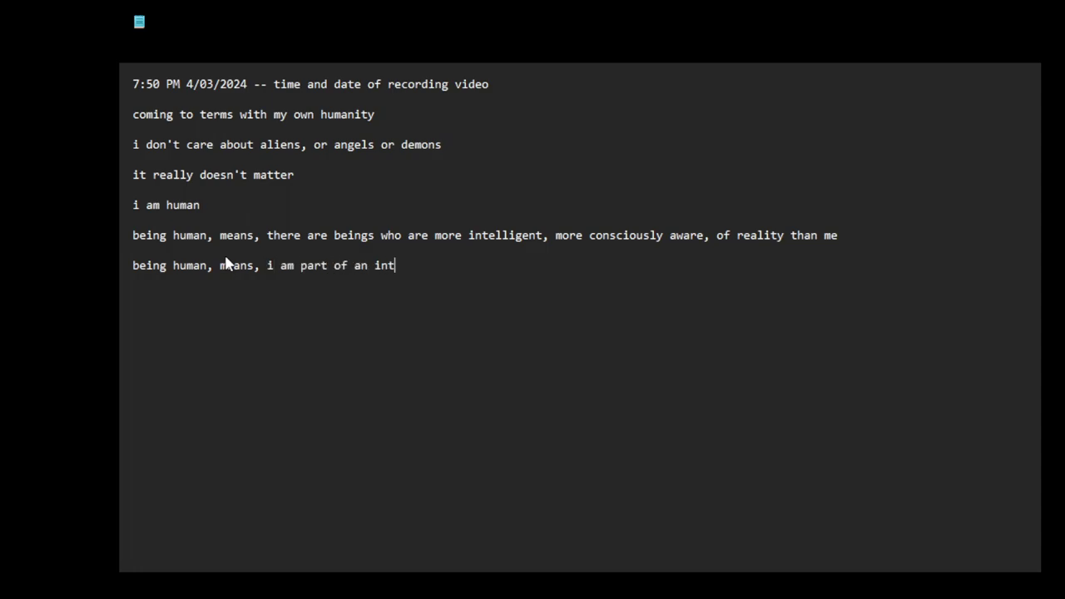
{"action": "type", "text": "erconnected system"}
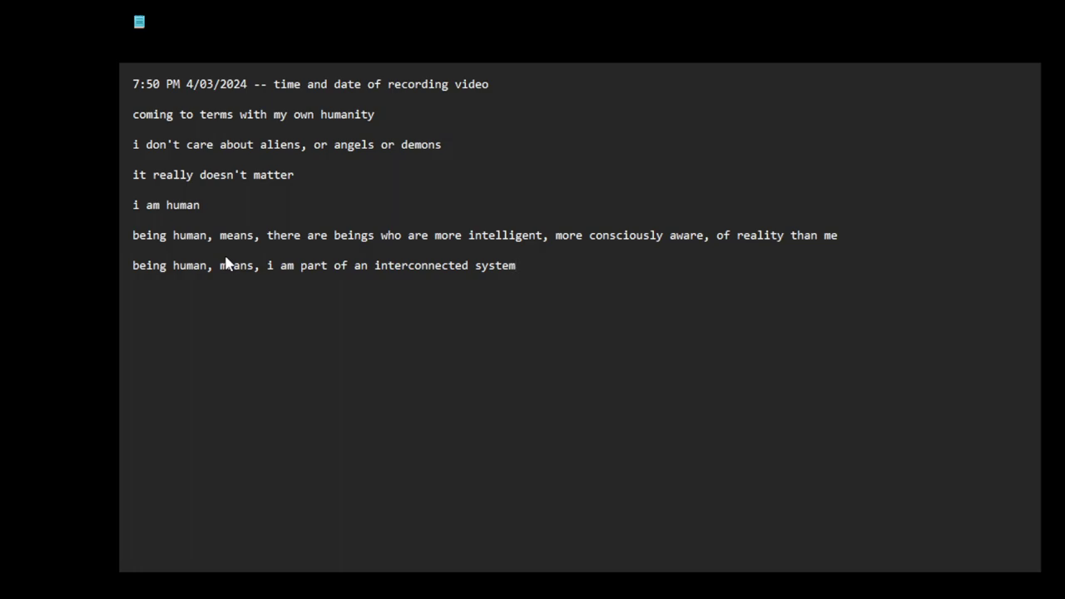
{"action": "key", "text": "Return"}
{"action": "key", "text": "Return"}
- Add the line "being human, means, i am not a god" and start a new line below it
{"action": "type", "text": "being human, means, "}
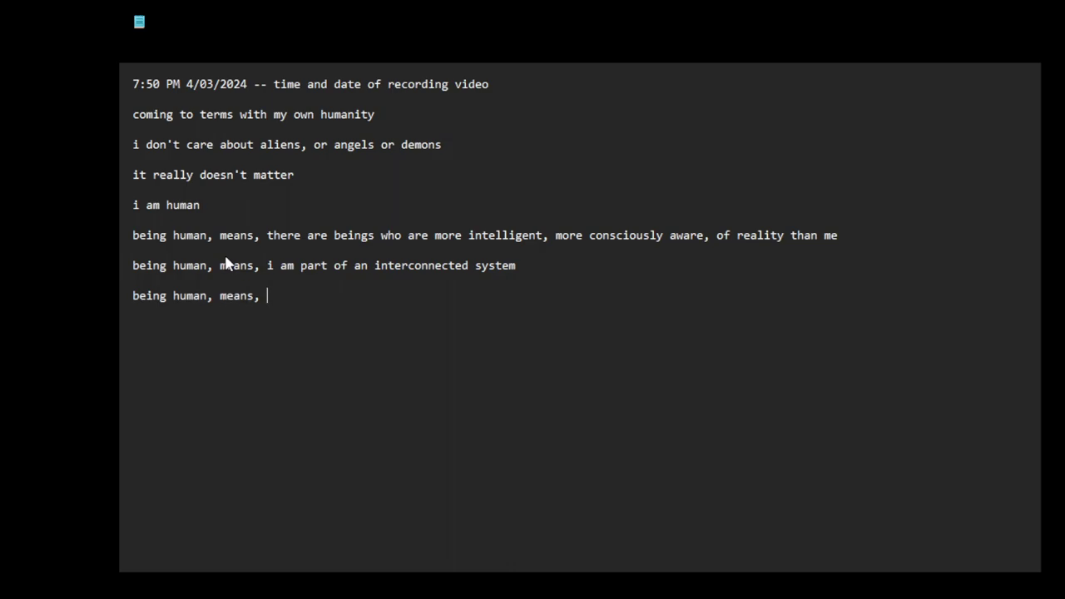
{"action": "type", "text": "i am not a god"}
{"action": "left_click", "coordinate": [405, 305]}
{"action": "key", "text": "Return"}
- Add the line "i still have to deal with my own humanity" below the line about not being a god
{"action": "type", "text": "i s"}
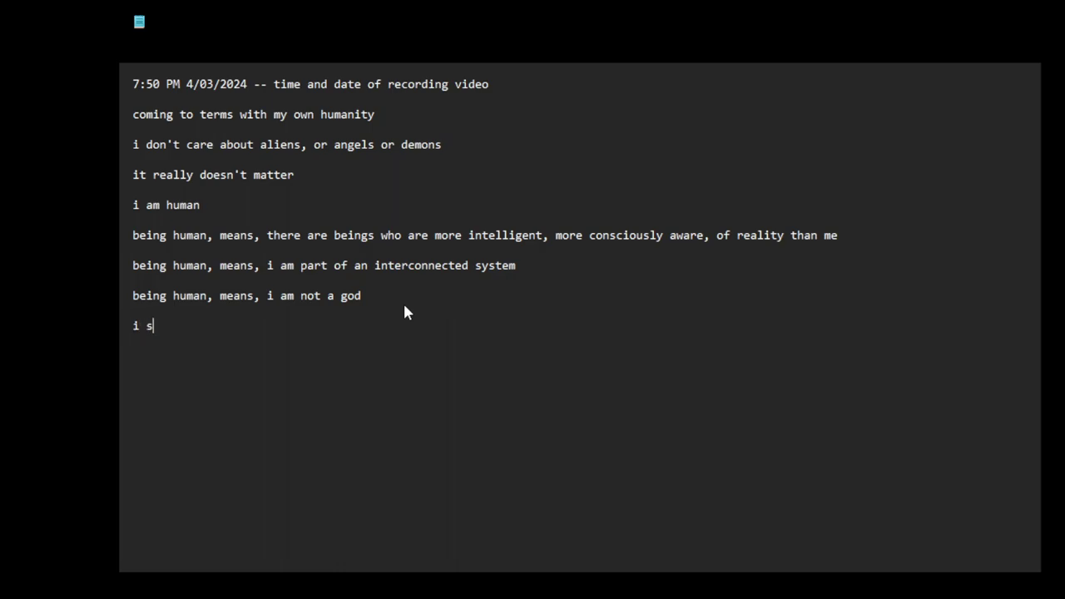
{"action": "type", "text": "till have to deal with m"}
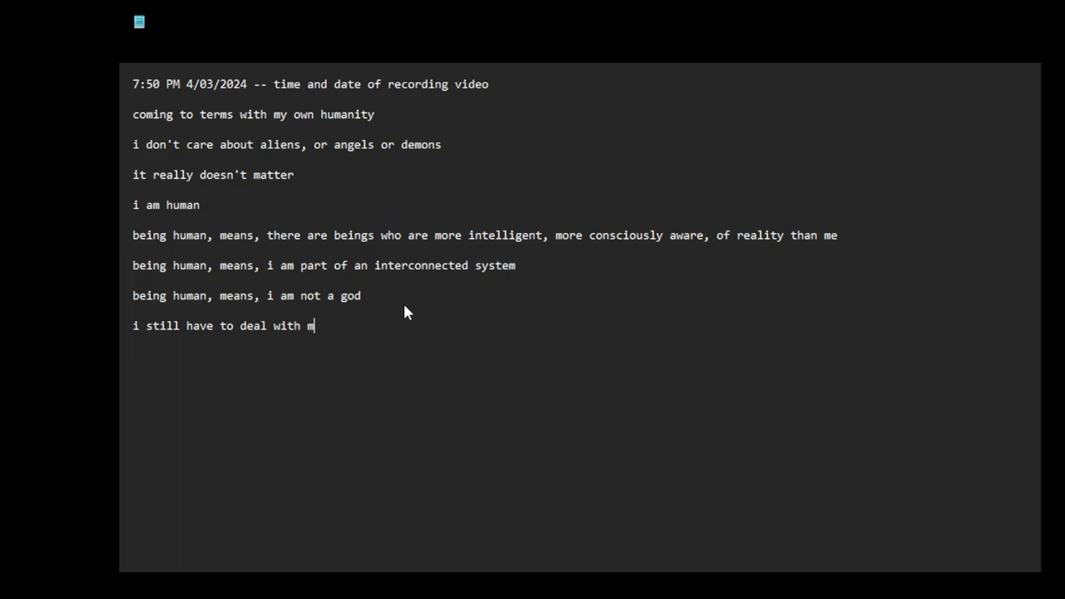
{"action": "type", "text": "y own hu"}
{"action": "key", "text": "BackSpace"}
{"action": "type", "text": "humanity"}
{"action": "key", "text": "Return"}
- Add the line "i have to deal with my flaws, limitations" followed by a blank line
{"action": "type", "text": "i have to dea"}
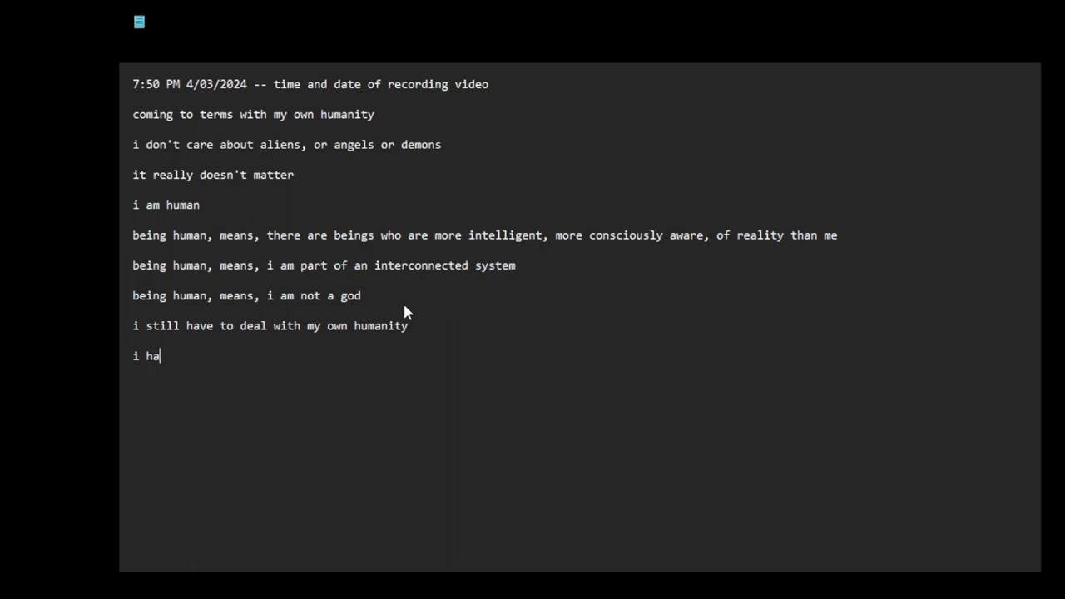
{"action": "type", "text": "l with my flaws,"}
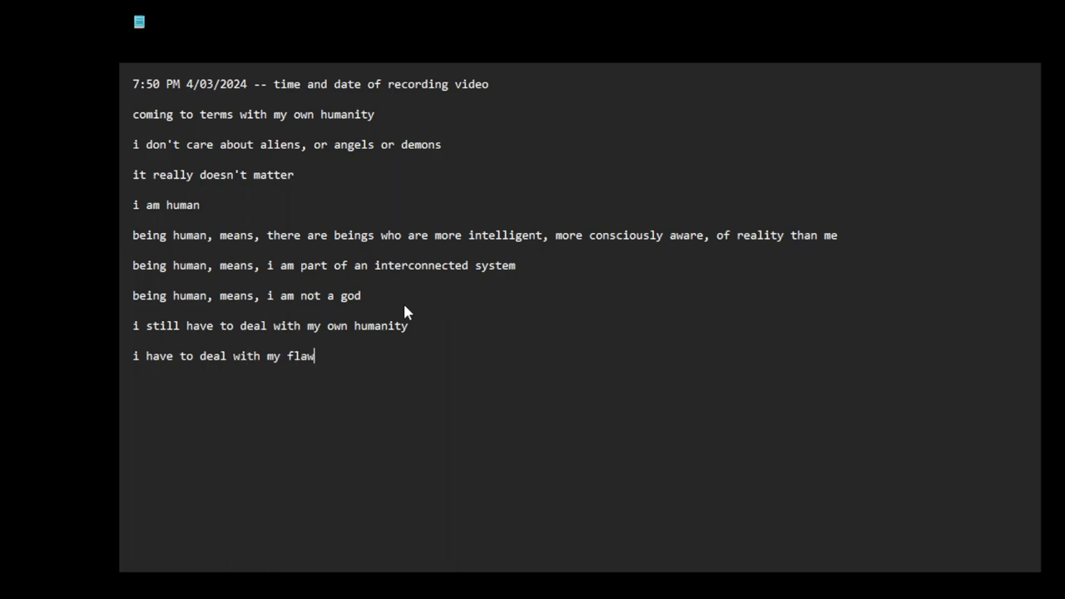
{"action": "key", "text": "BackSpace"}
{"action": "type", "text": "s, limitations"}
{"action": "key", "text": "Return"}
{"action": "key", "text": "Return"}
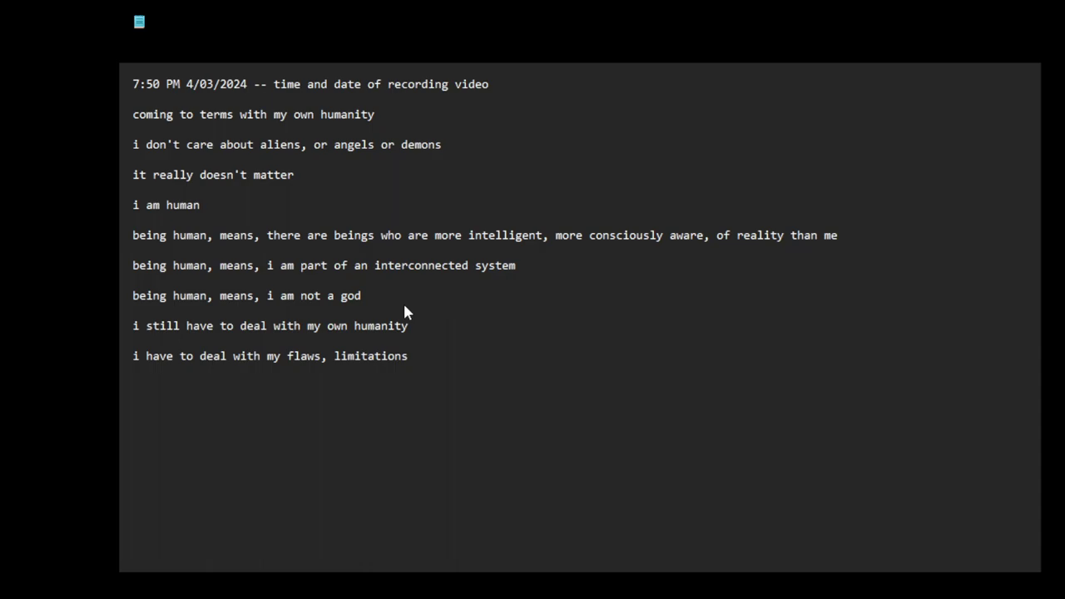
- Add the line "i do believe the gods may have something to teach us" followed by a blank line
{"action": "left_click", "coordinate": [455, 392]}
{"action": "type", "text": "i do believe the gods may"}
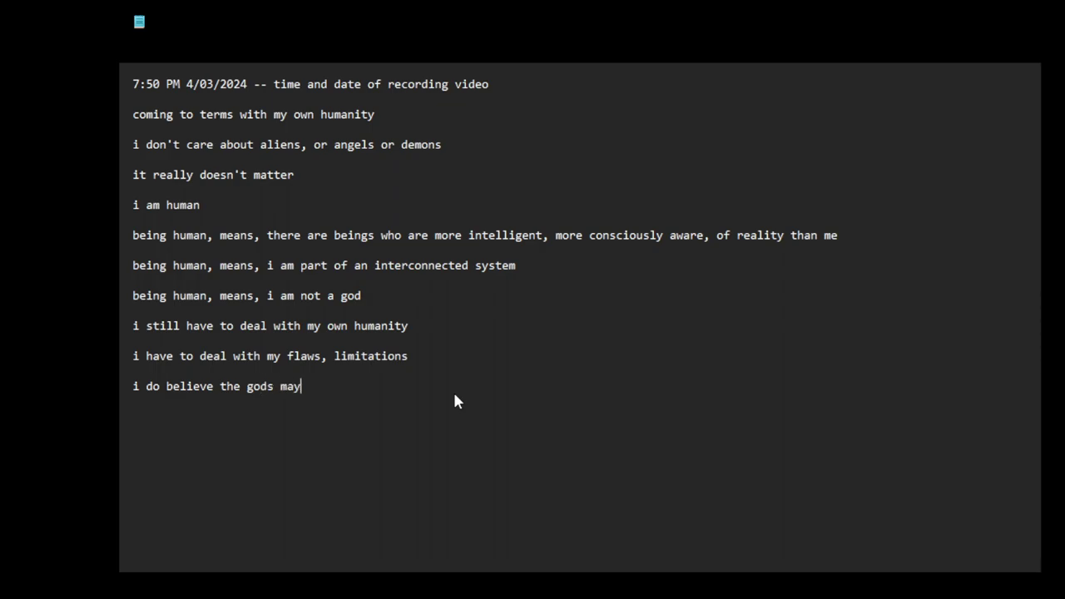
{"action": "type", "text": " have somethi"}
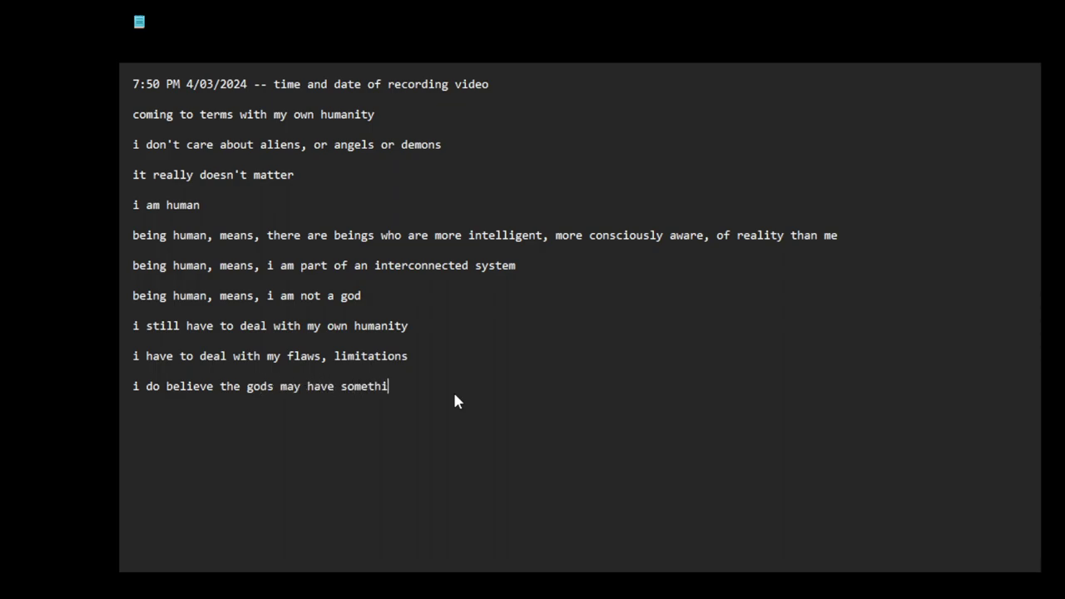
{"action": "type", "text": "ng to teach us"}
{"action": "key", "text": "Return"}
{"action": "key", "text": "Return"}
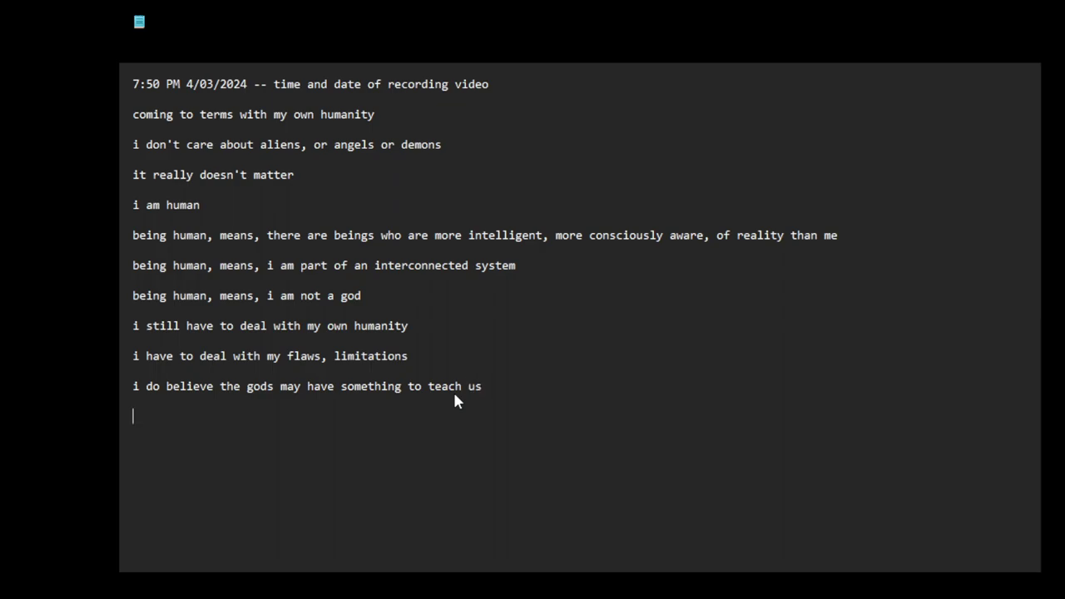